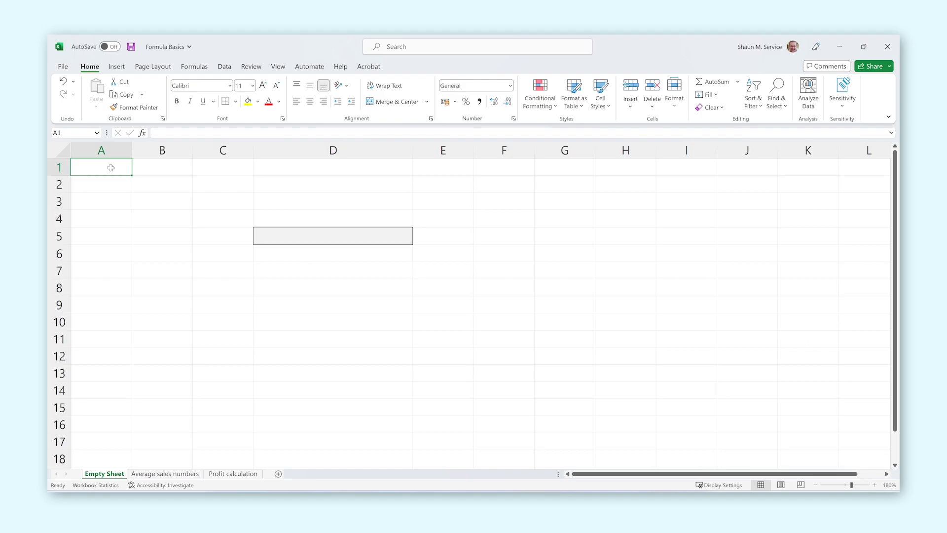
Step: Enter =120-12 in D5 after trying the +, * and / operators, so it shows 108
{"action": "left_click", "coordinate": [266, 238]}
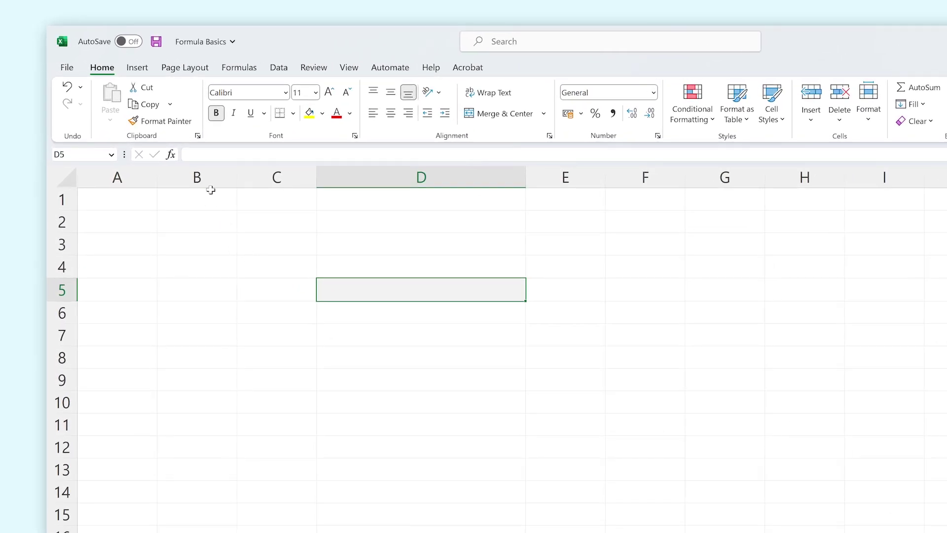
{"action": "type", "text": "="}
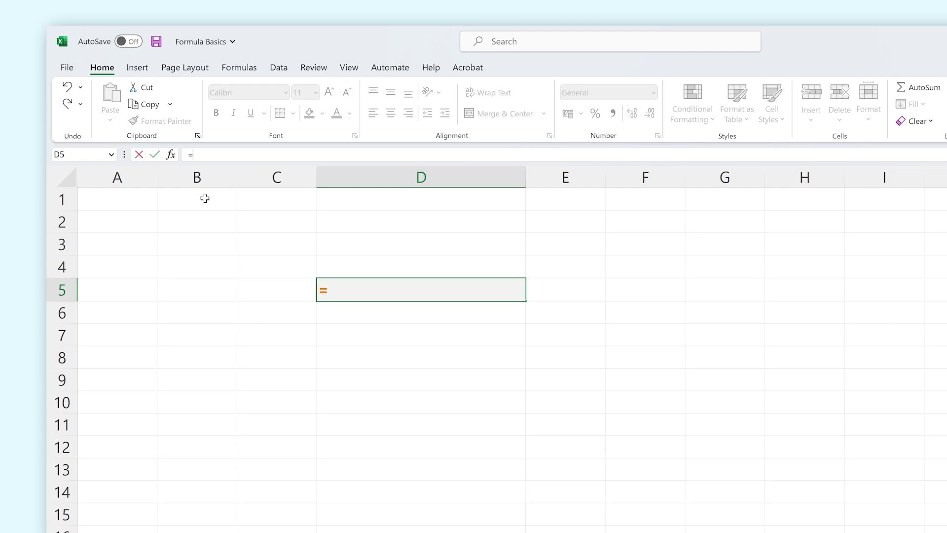
{"action": "type", "text": "120-12"}
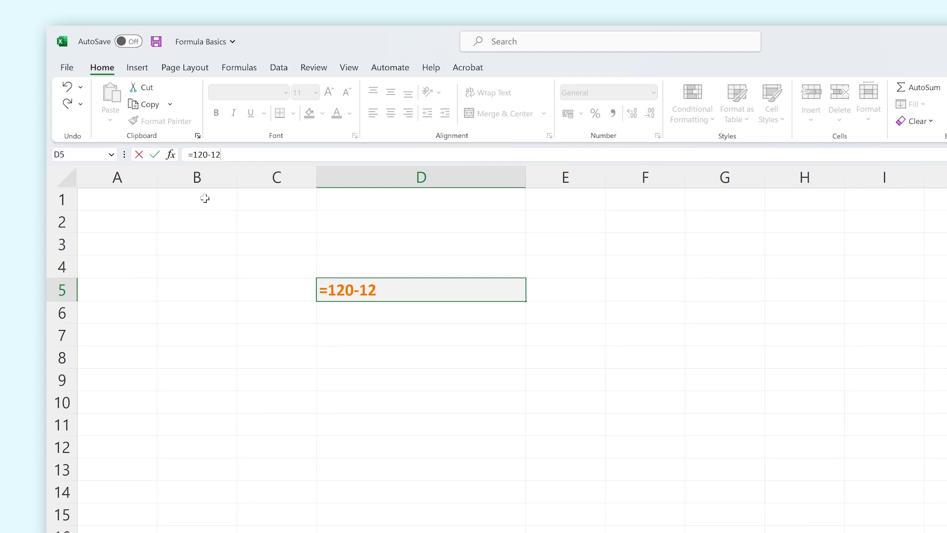
{"action": "key", "text": "Return"}
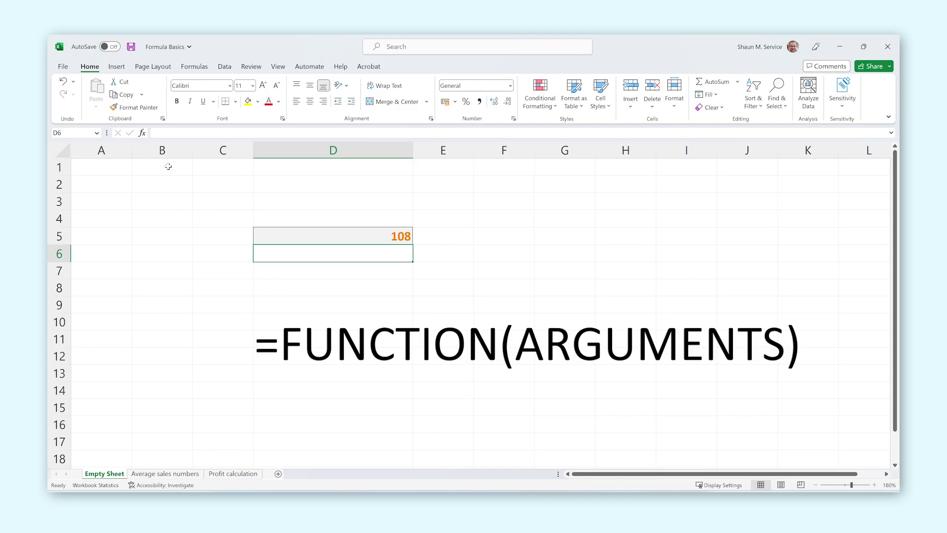
Step: Open the 'Average sales numbers' sheet
{"action": "left_click", "coordinate": [184, 474]}
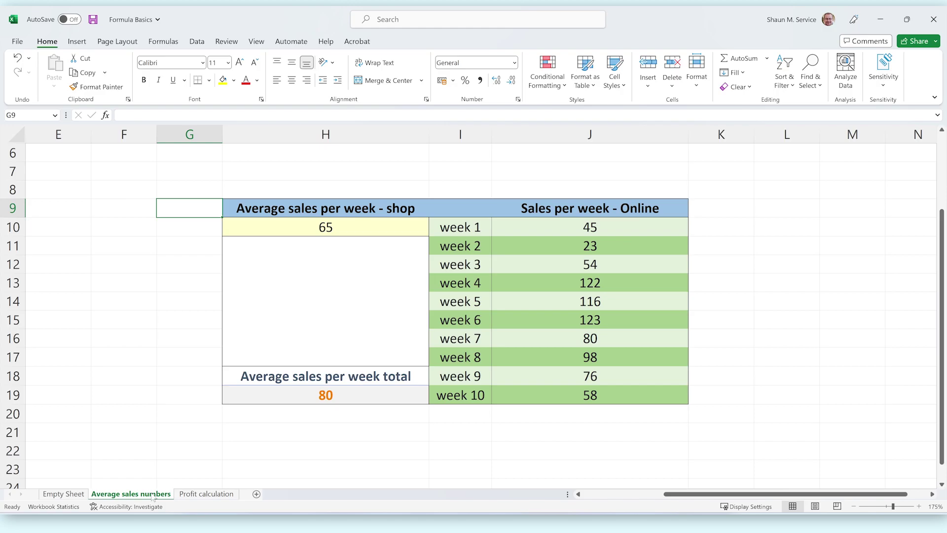
{"action": "left_click", "coordinate": [312, 396]}
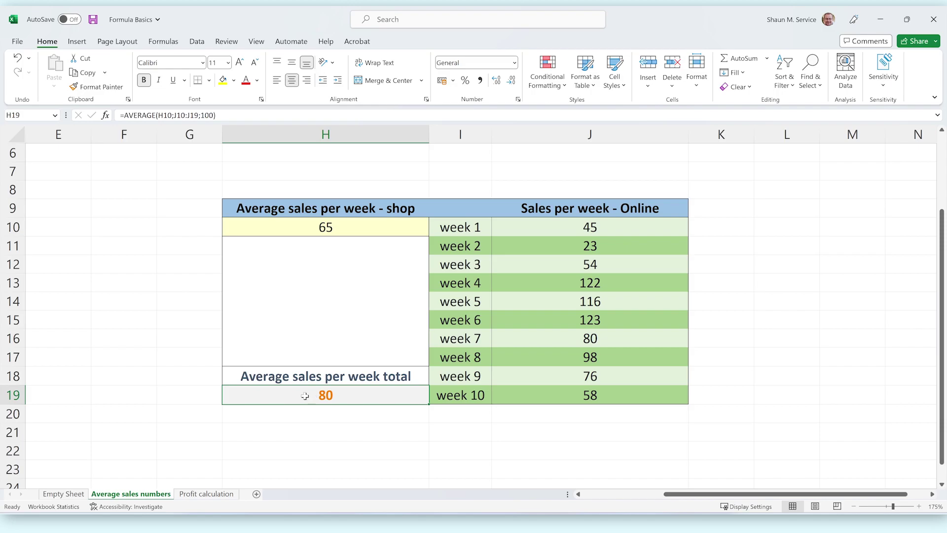
{"action": "left_click", "coordinate": [207, 395]}
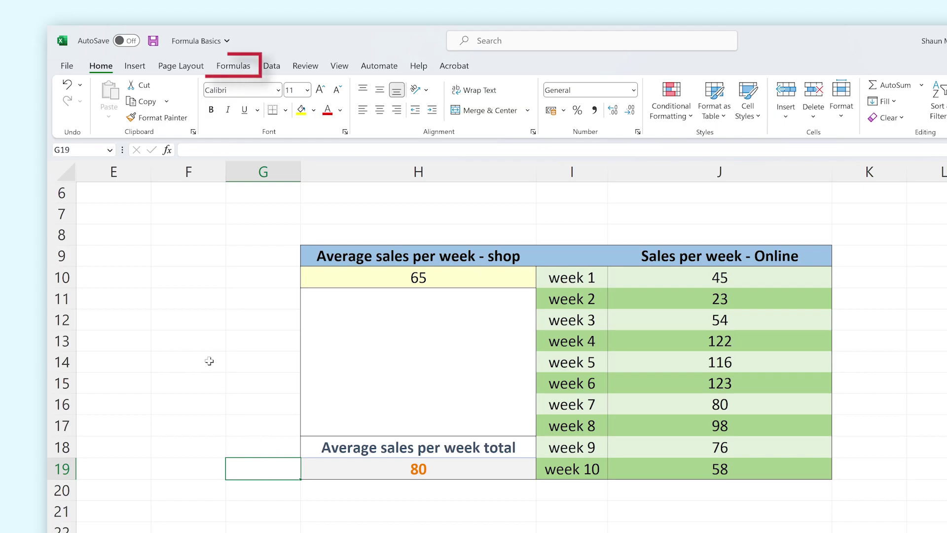
Step: Show the Formulas ribbon with its Function Library, auditing and calculation tools
{"action": "left_click", "coordinate": [237, 68]}
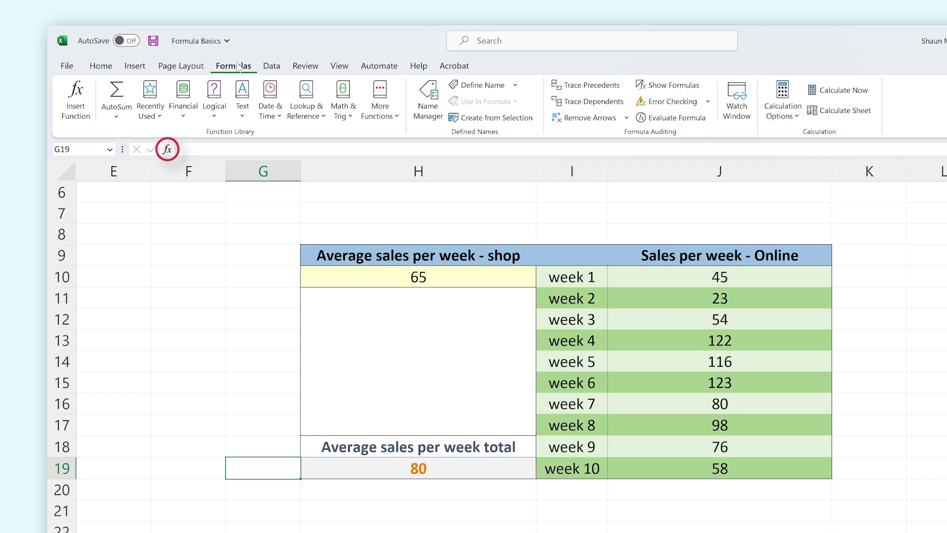
{"action": "left_click", "coordinate": [168, 149]}
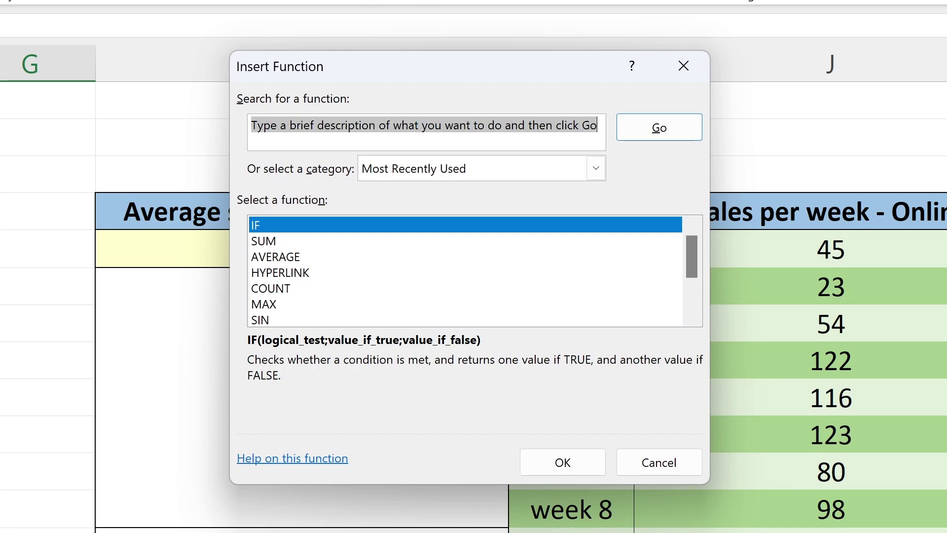
{"action": "type", "text": "IF"}
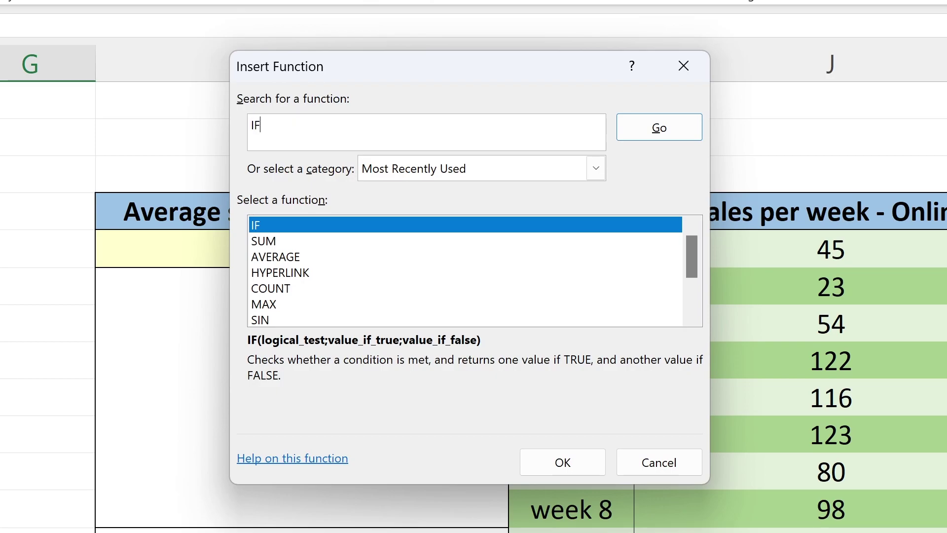
{"action": "left_click", "coordinate": [659, 128]}
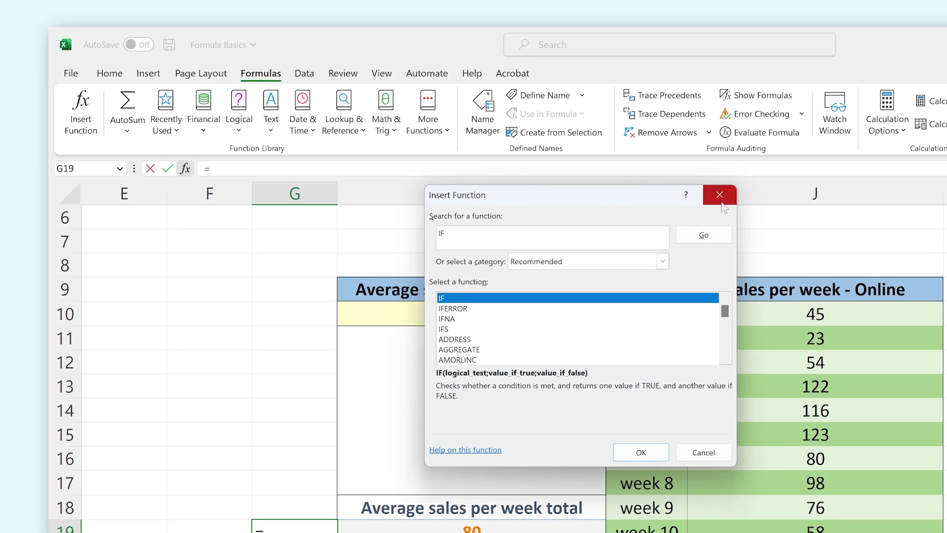
{"action": "left_click", "coordinate": [692, 94]}
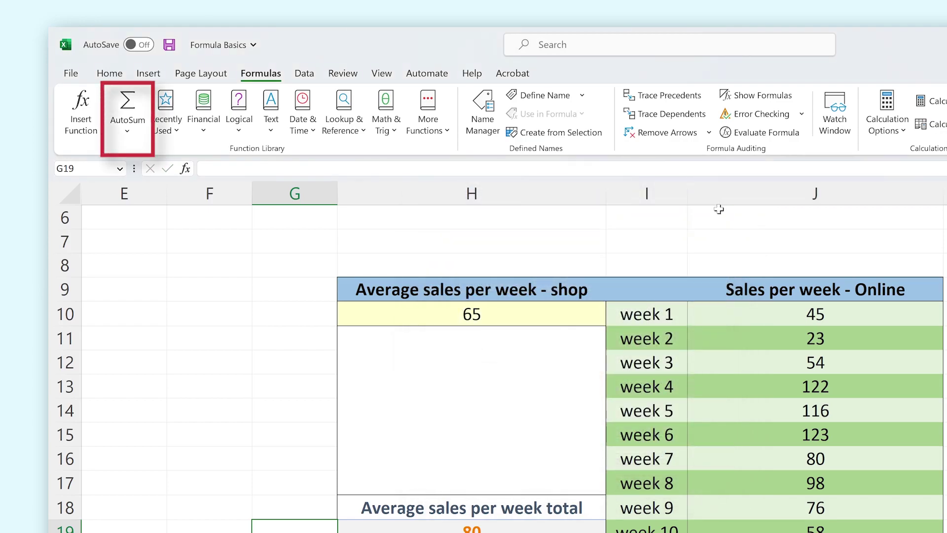
{"action": "left_click", "coordinate": [142, 138]}
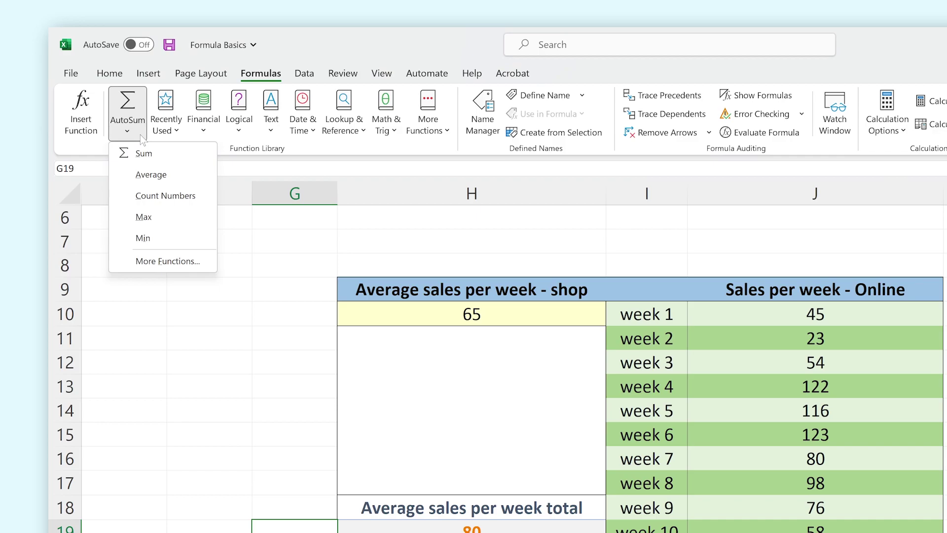
{"action": "left_click", "coordinate": [141, 138]}
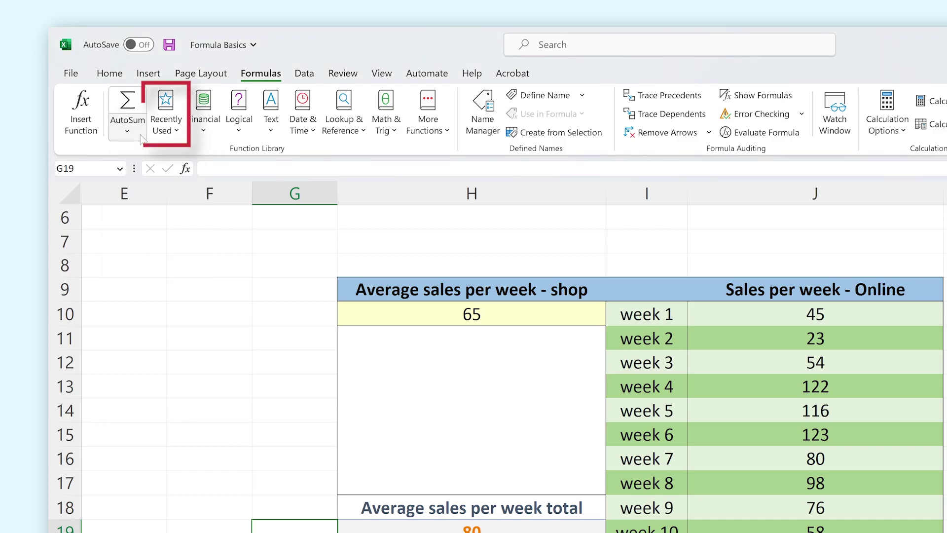
{"action": "left_click", "coordinate": [177, 131]}
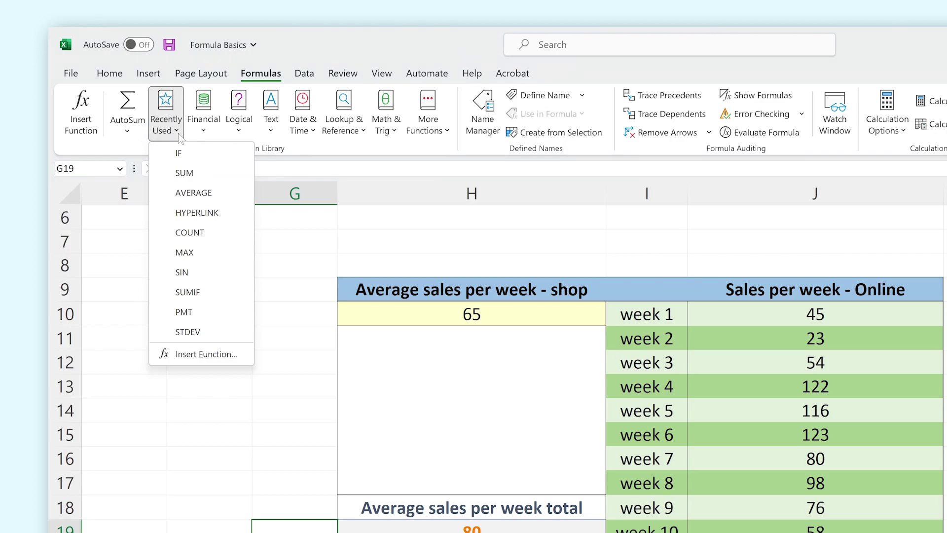
{"action": "left_click", "coordinate": [180, 137]}
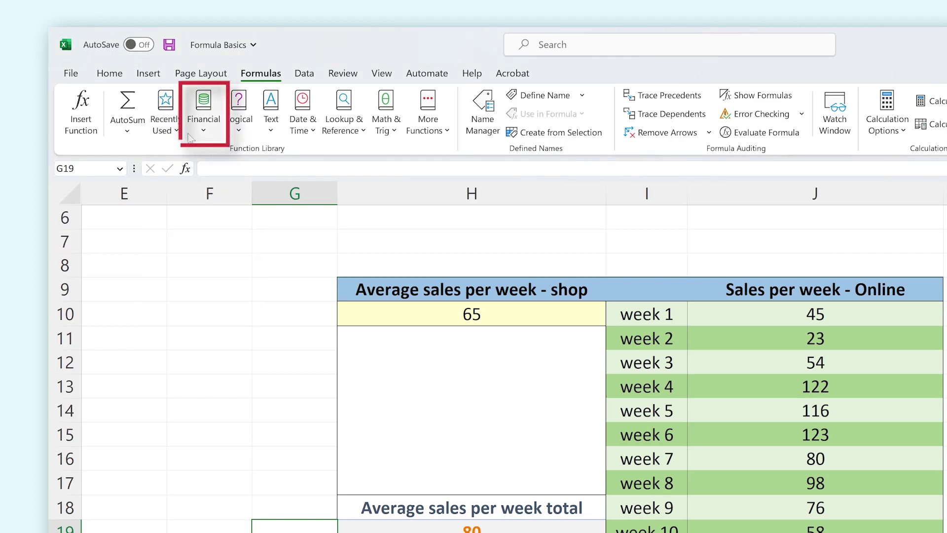
{"action": "left_click", "coordinate": [216, 137]}
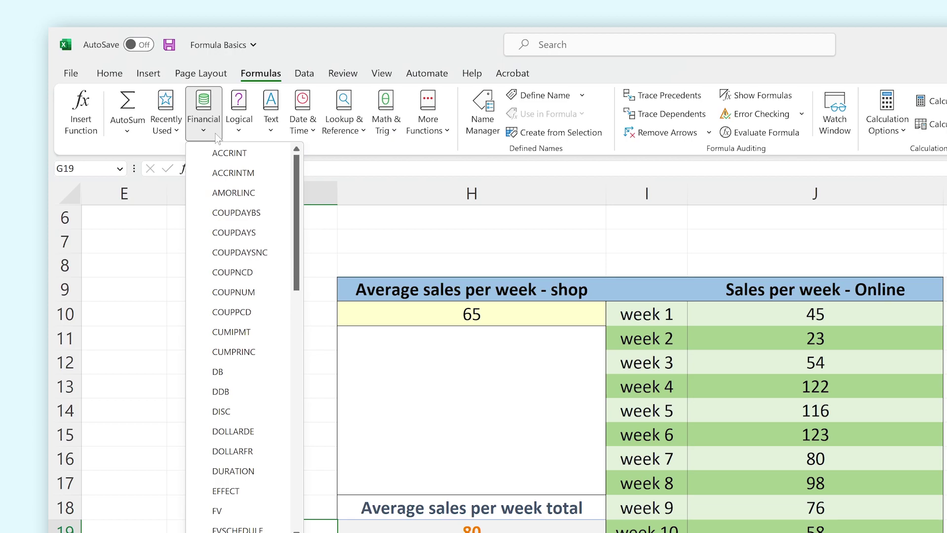
{"action": "left_click", "coordinate": [215, 133]}
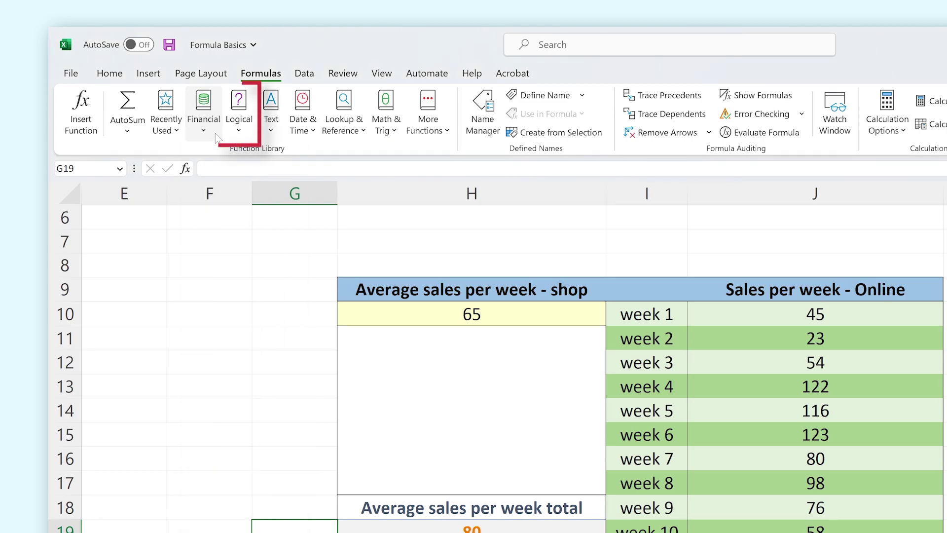
{"action": "left_click", "coordinate": [248, 137]}
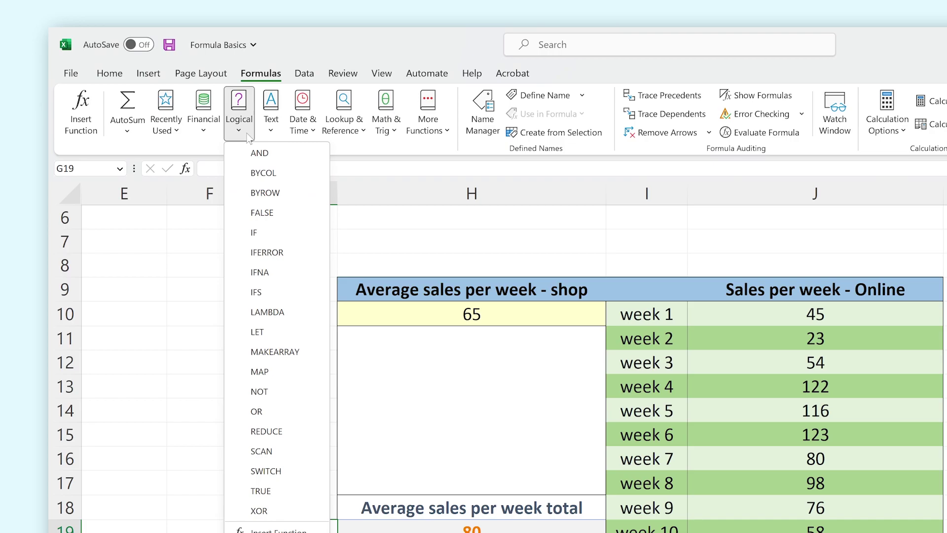
{"action": "left_click", "coordinate": [248, 137]}
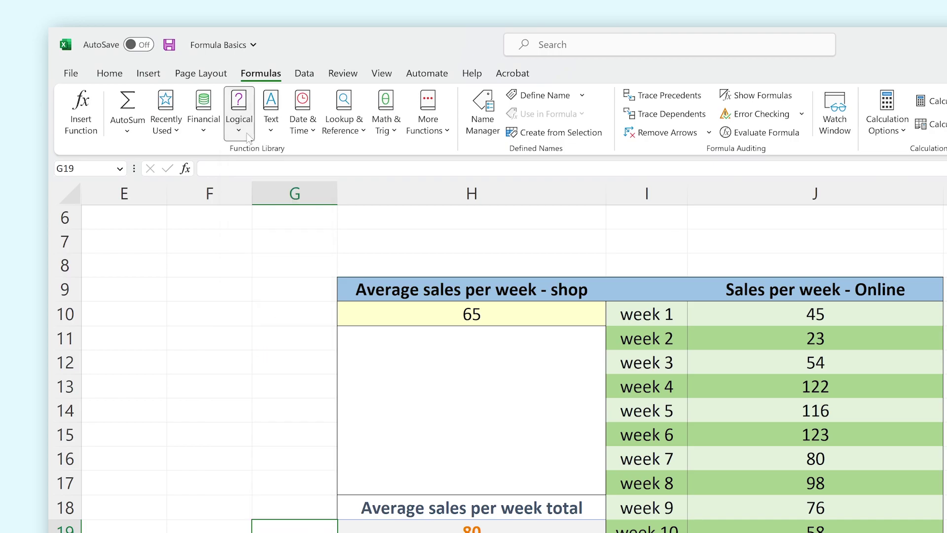
{"action": "left_click", "coordinate": [271, 126]}
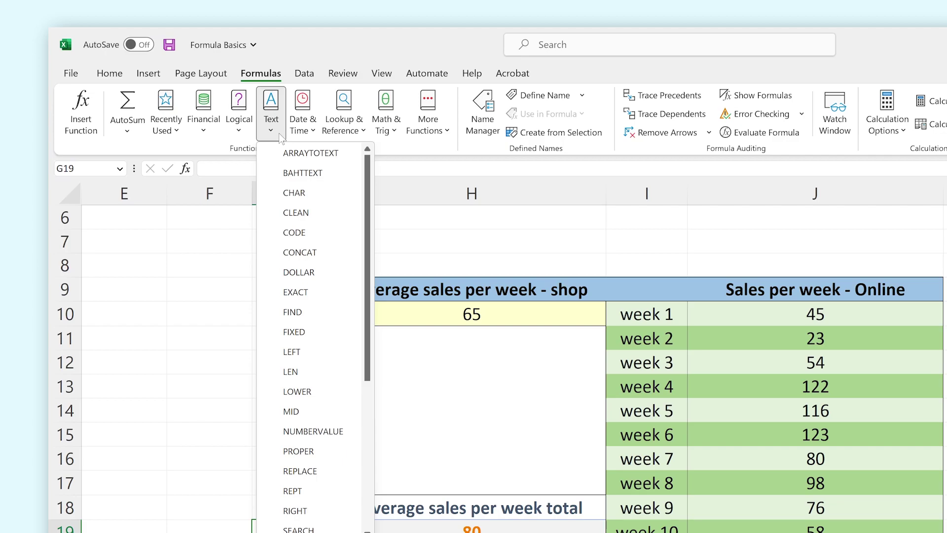
{"action": "left_click", "coordinate": [280, 138]}
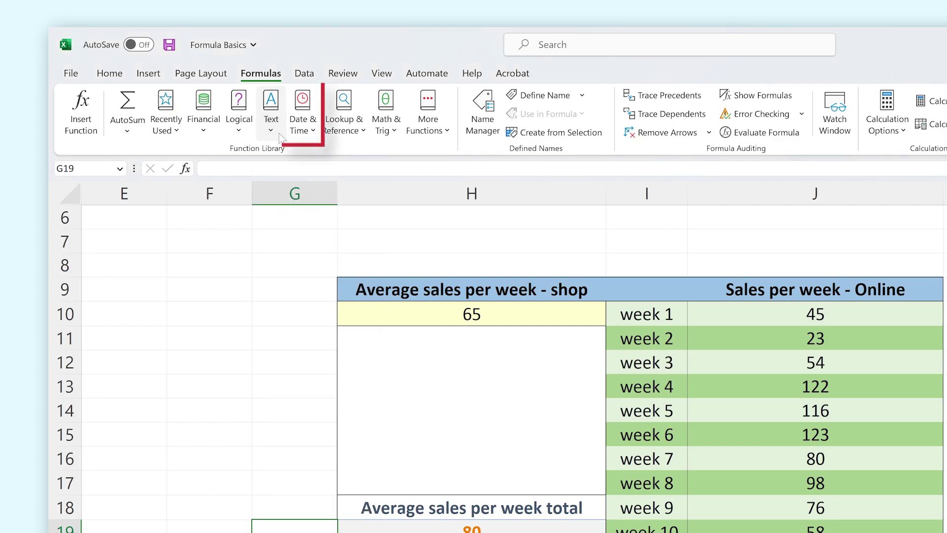
{"action": "left_click", "coordinate": [317, 137]}
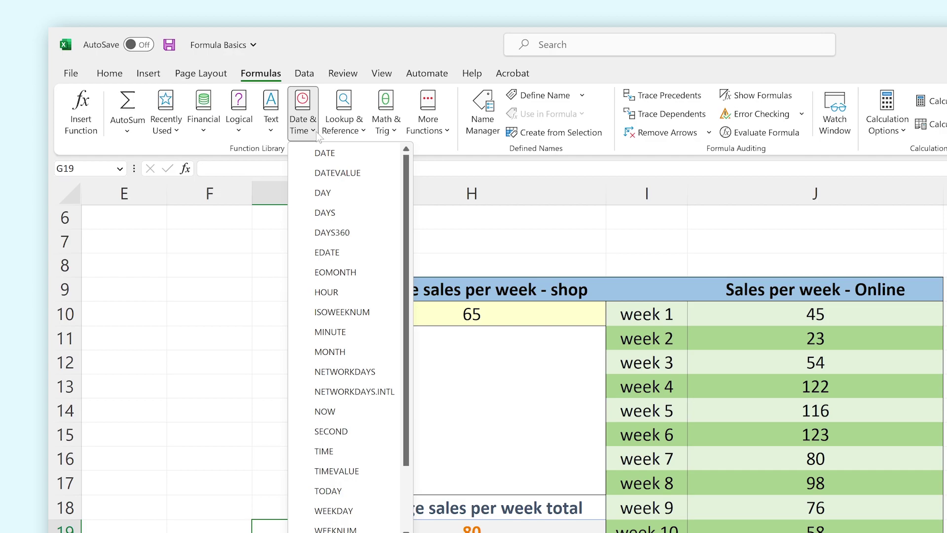
{"action": "left_click", "coordinate": [317, 134]}
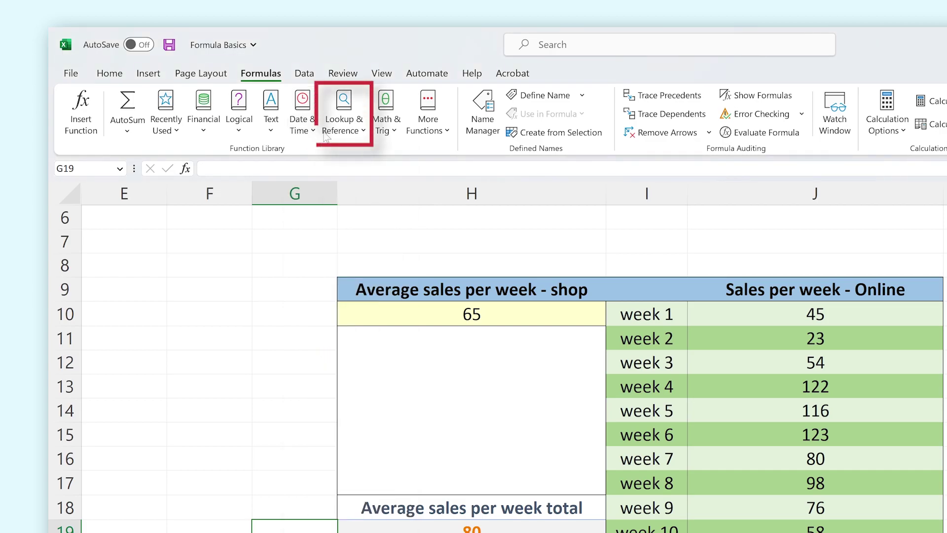
{"action": "left_click", "coordinate": [365, 133]}
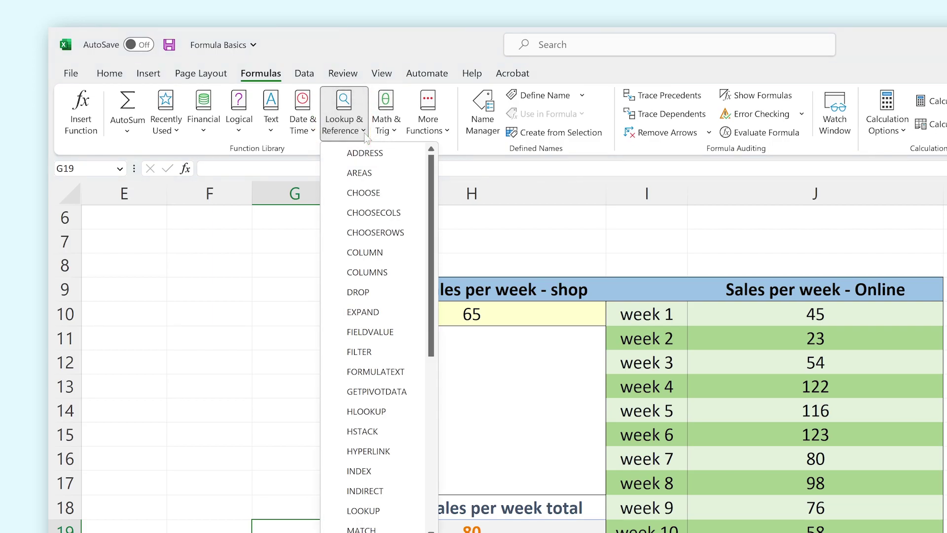
{"action": "left_click", "coordinate": [366, 133]}
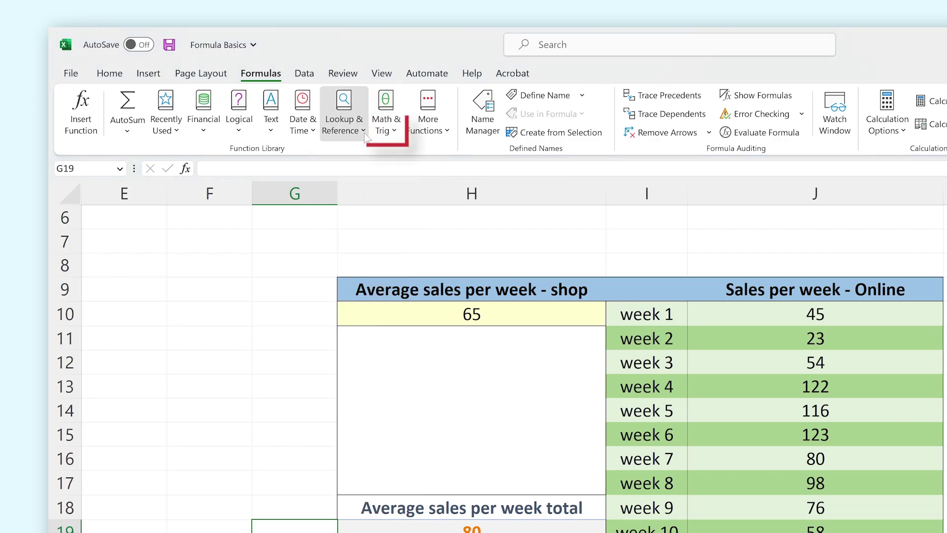
{"action": "left_click", "coordinate": [399, 137]}
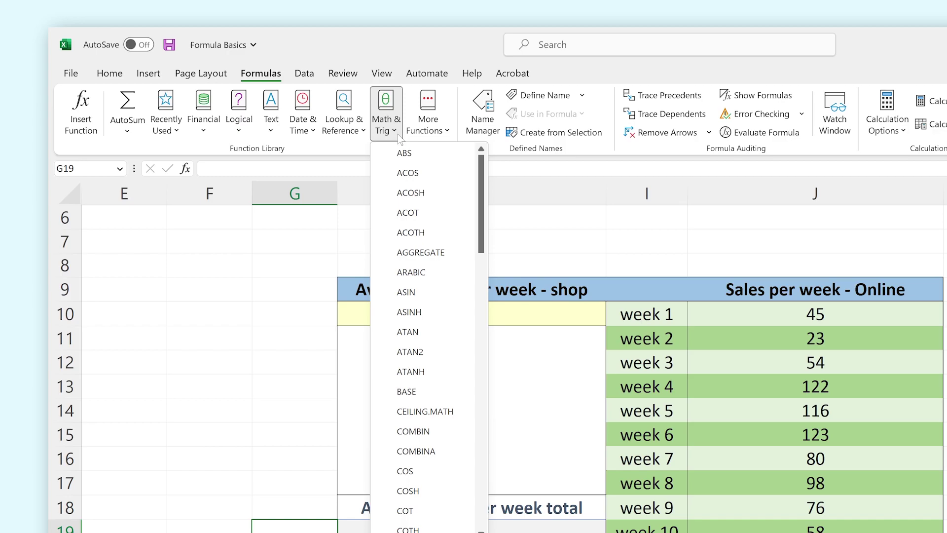
{"action": "left_click", "coordinate": [399, 137]}
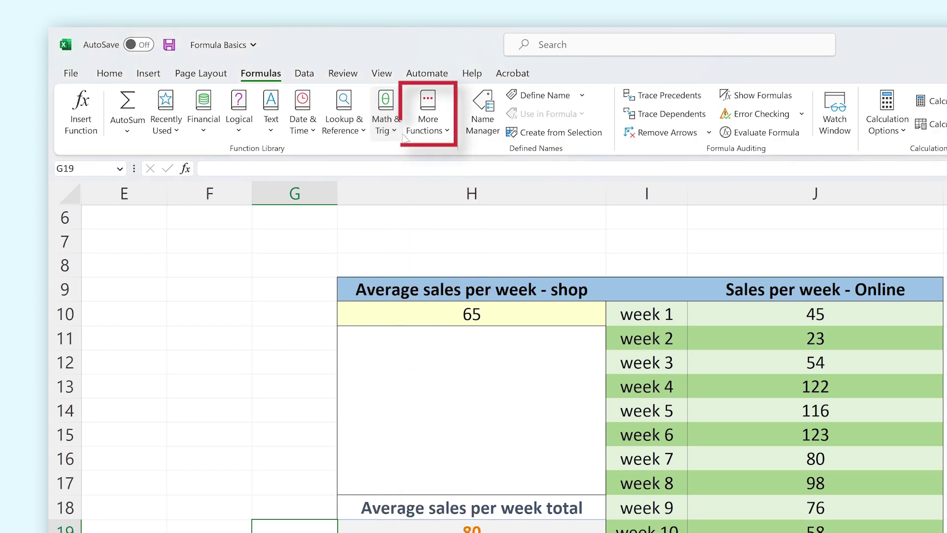
{"action": "left_click", "coordinate": [451, 136]}
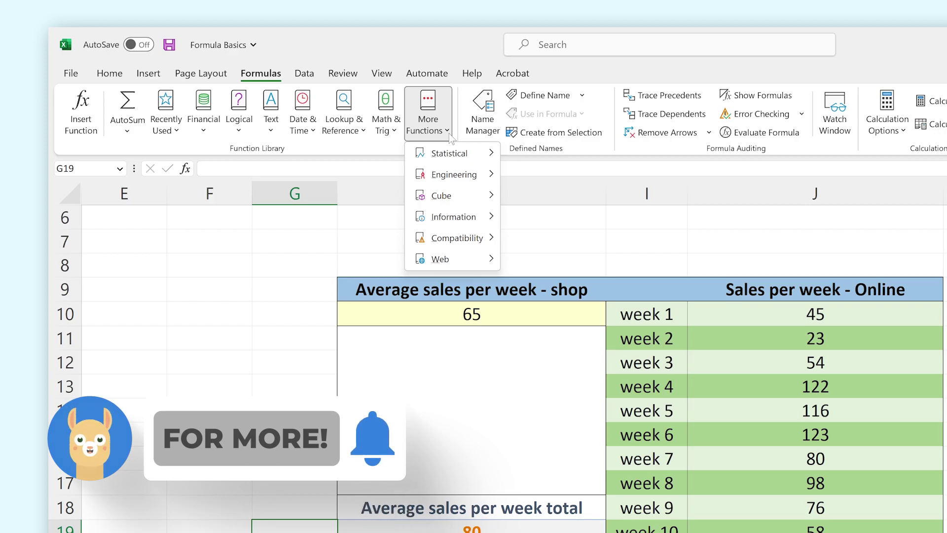
{"action": "left_click", "coordinate": [448, 133]}
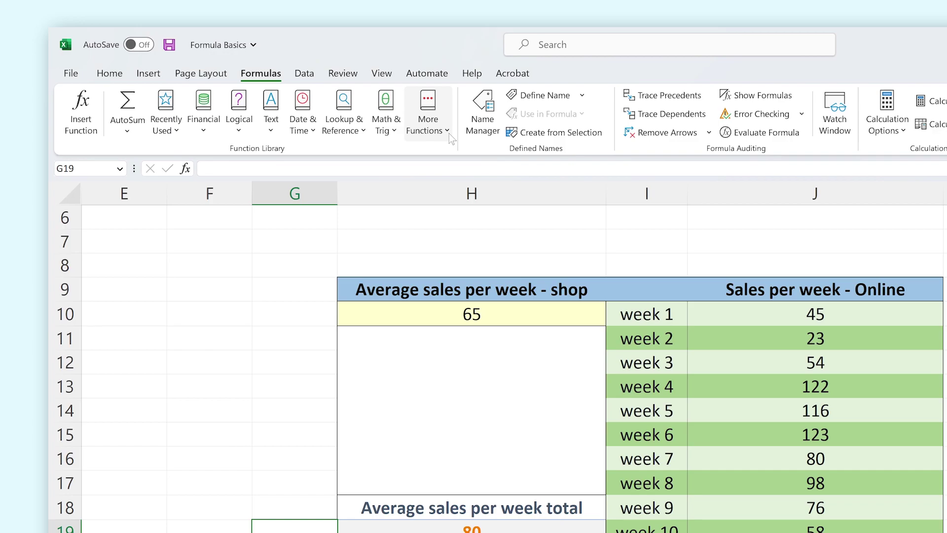
{"action": "left_click", "coordinate": [246, 130]}
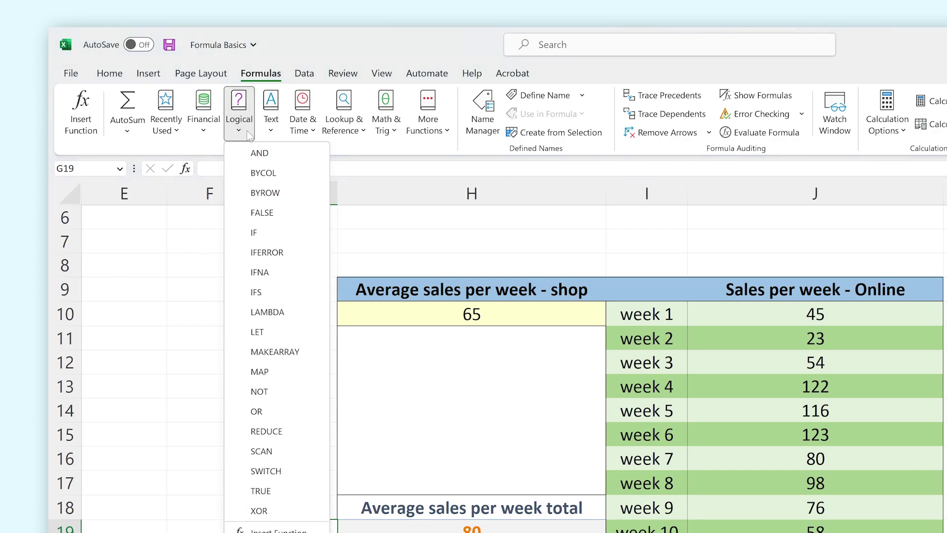
{"action": "left_click", "coordinate": [258, 226]}
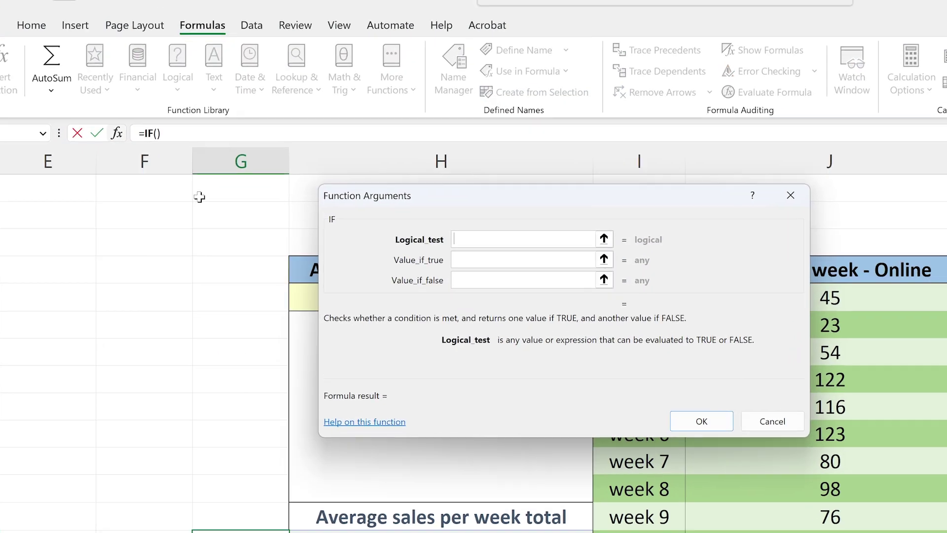
{"action": "type", "text": "H10==5"}
{"action": "key", "text": "Tab"}
{"action": "type", "text": "True"}
{"action": "key", "text": "Tab"}
{"action": "type", "text": "False"}
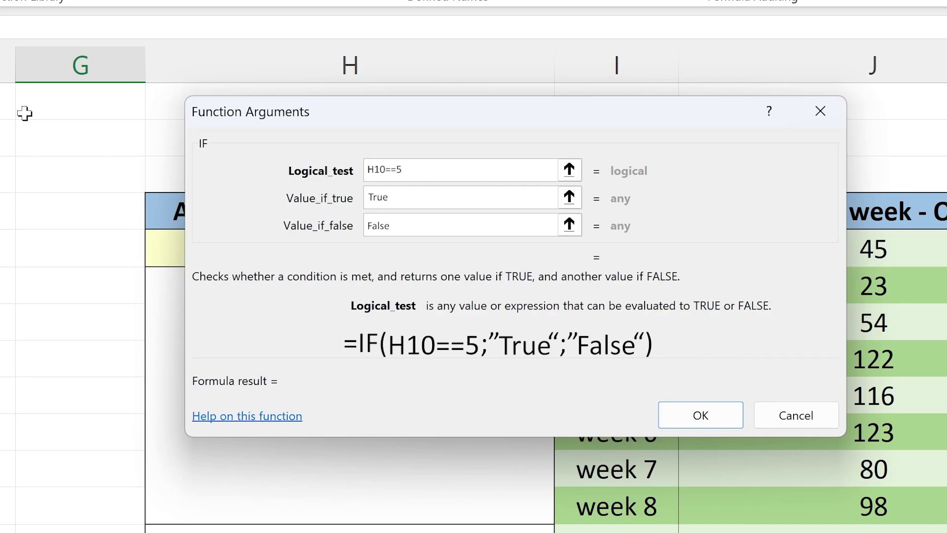
{"action": "left_click", "coordinate": [811, 109]}
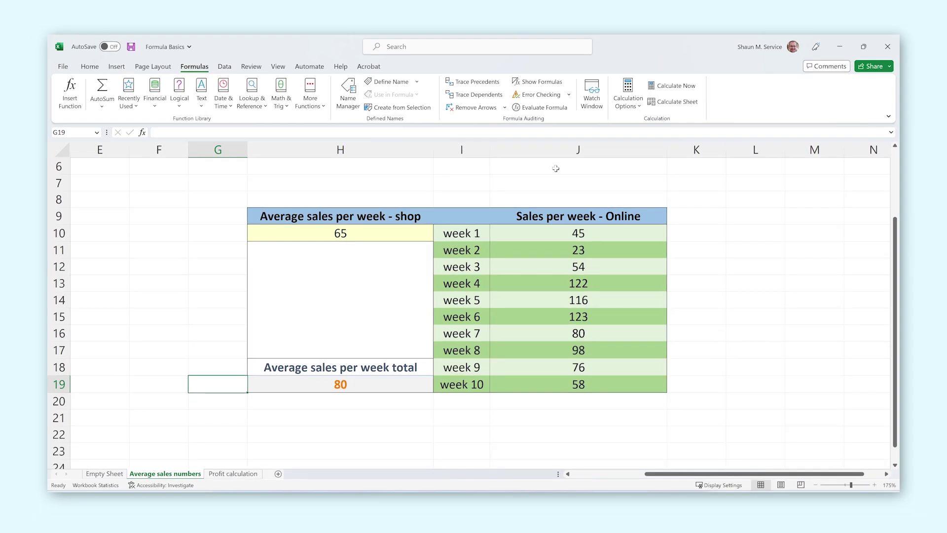
Step: Open the Profit calculation sheet and select the Week 1 Total profit cell C8
{"action": "left_click", "coordinate": [232, 473]}
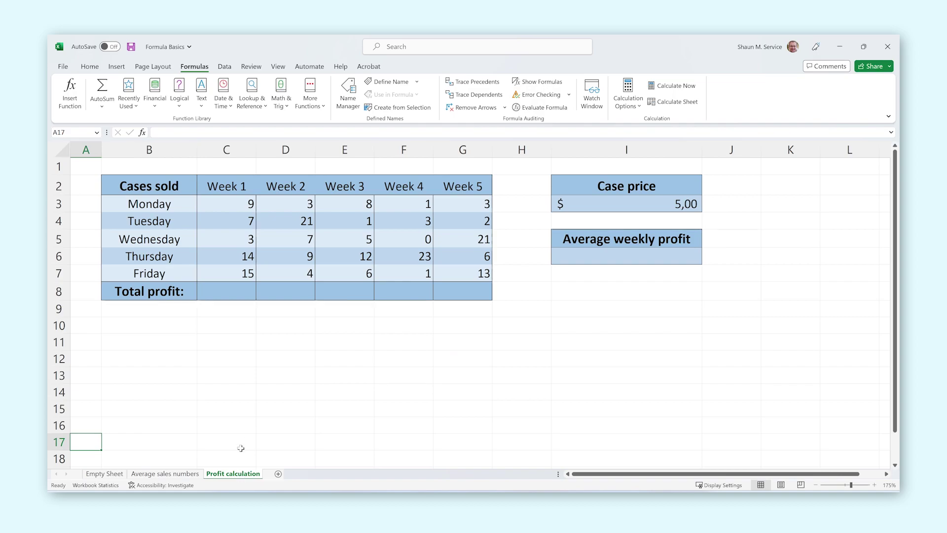
{"action": "left_click", "coordinate": [240, 287]}
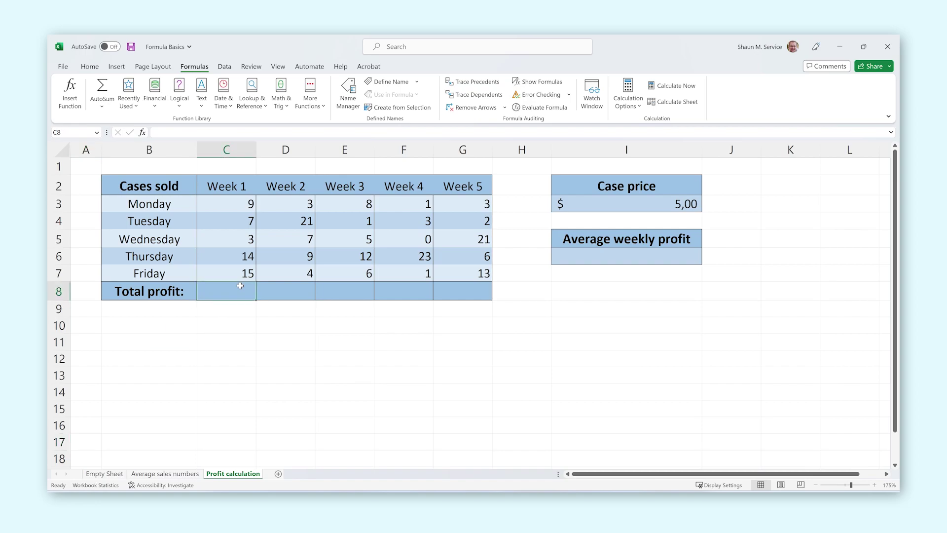
Step: Write =SUM(C3:C7)*I3 in C8 and keep the formula in edit mode
{"action": "left_click", "coordinate": [154, 132]}
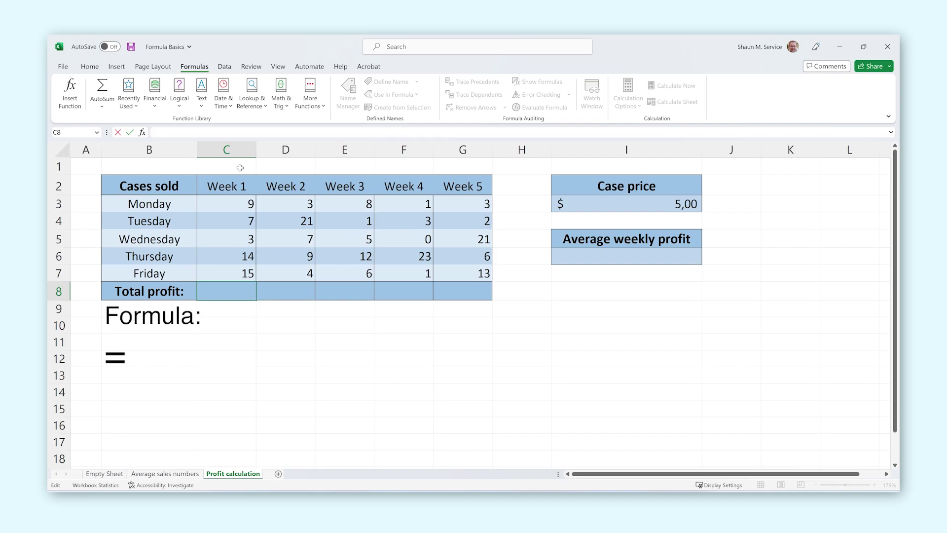
{"action": "type", "text": "=SUM"}
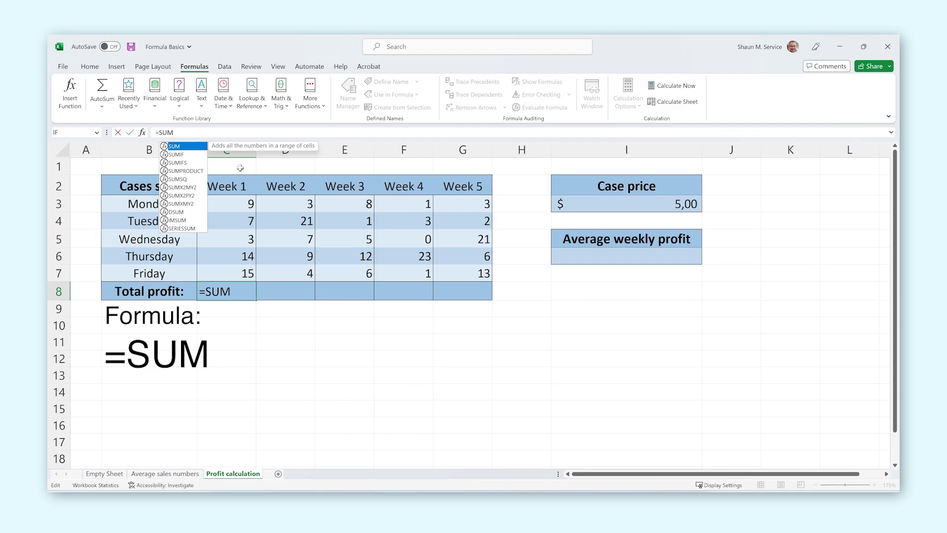
{"action": "type", "text": "("}
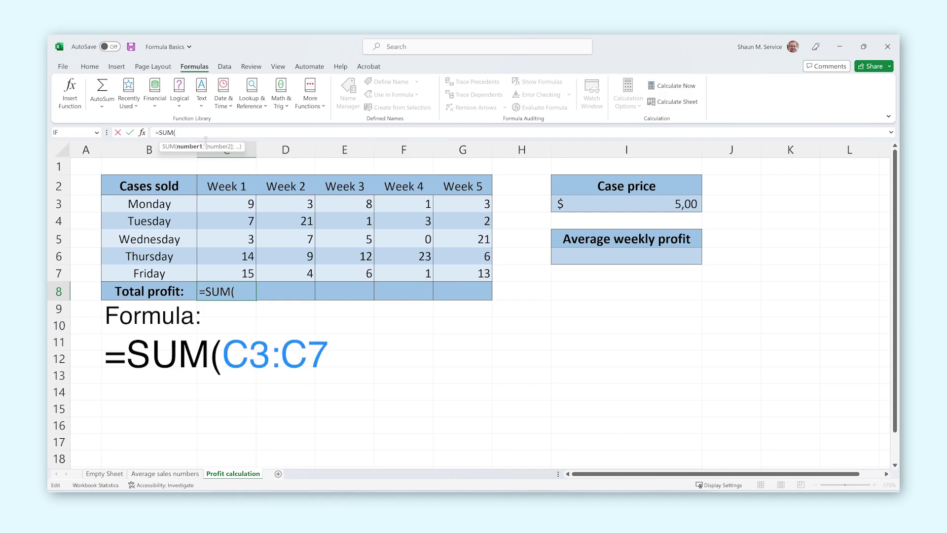
{"action": "left_click_drag", "start_coordinate": [226, 203], "coordinate": [229, 272]}
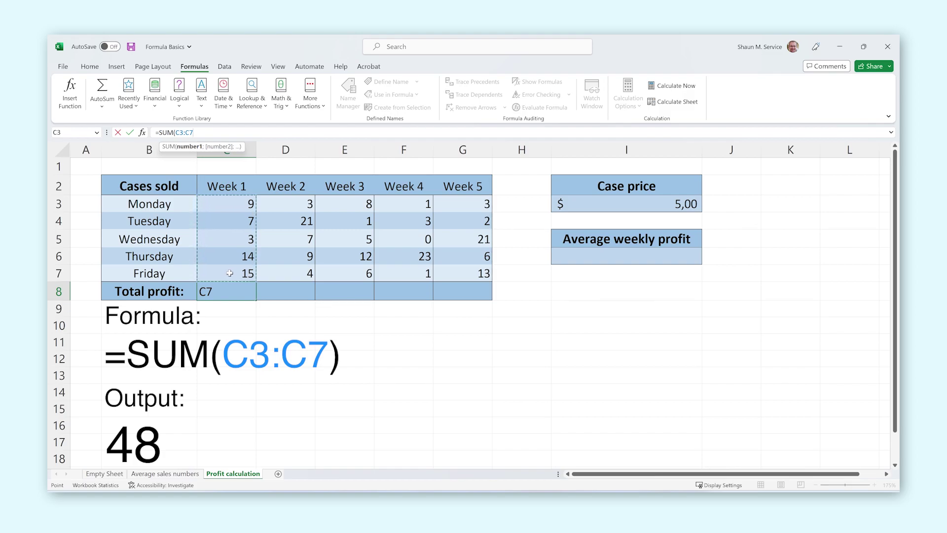
{"action": "type", "text": ")"}
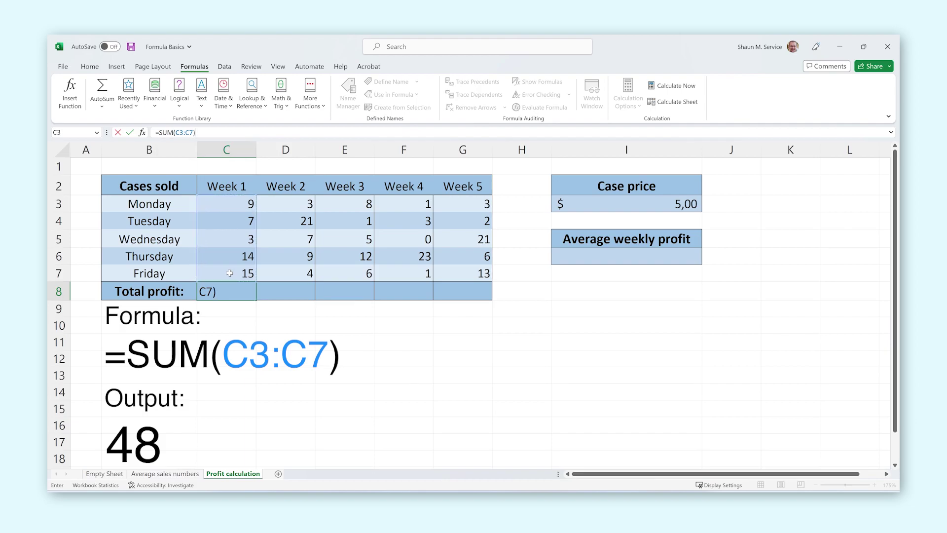
{"action": "type", "text": "*"}
{"action": "left_click", "coordinate": [586, 206]}
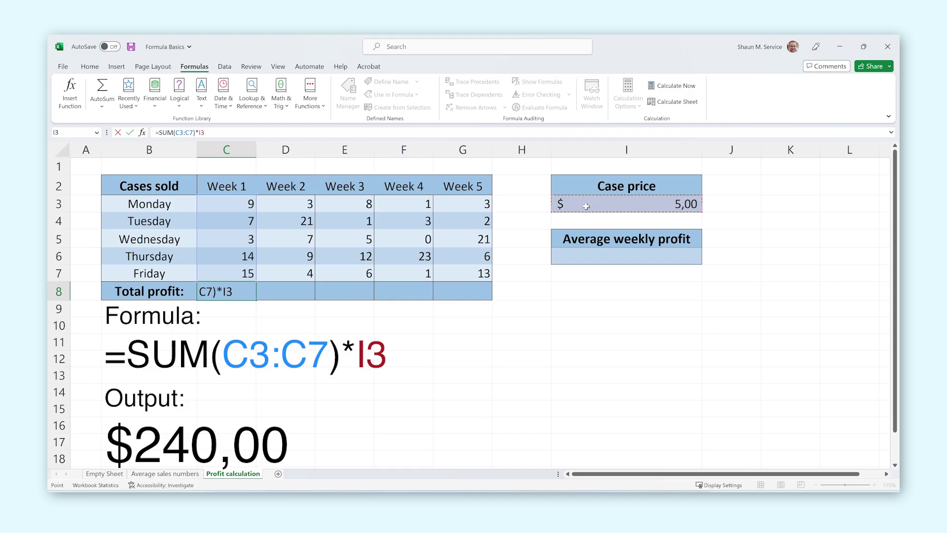
{"action": "key", "text": "F2"}
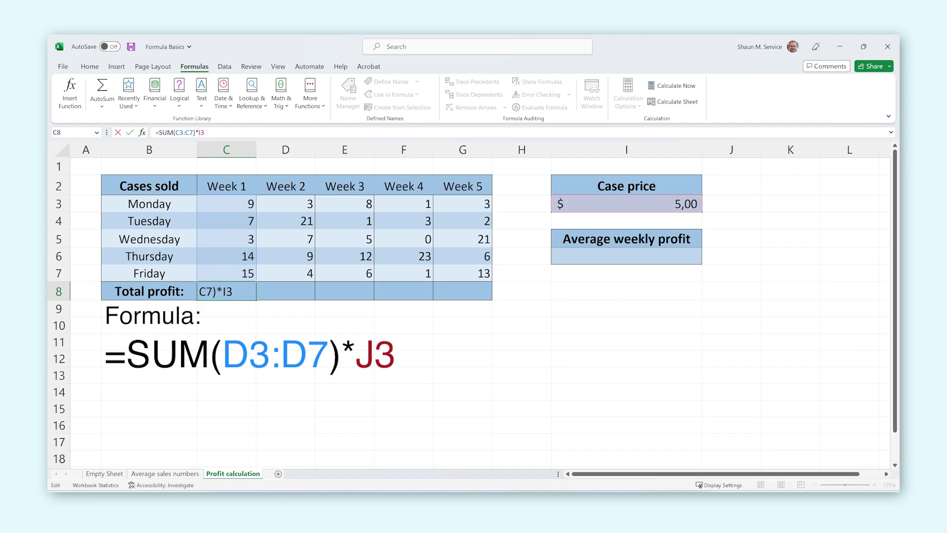
Step: Lock the price as $I3 and fill C8 to G8, giving 240, 220, 160, 140, 225
{"action": "type", "text": "$"}
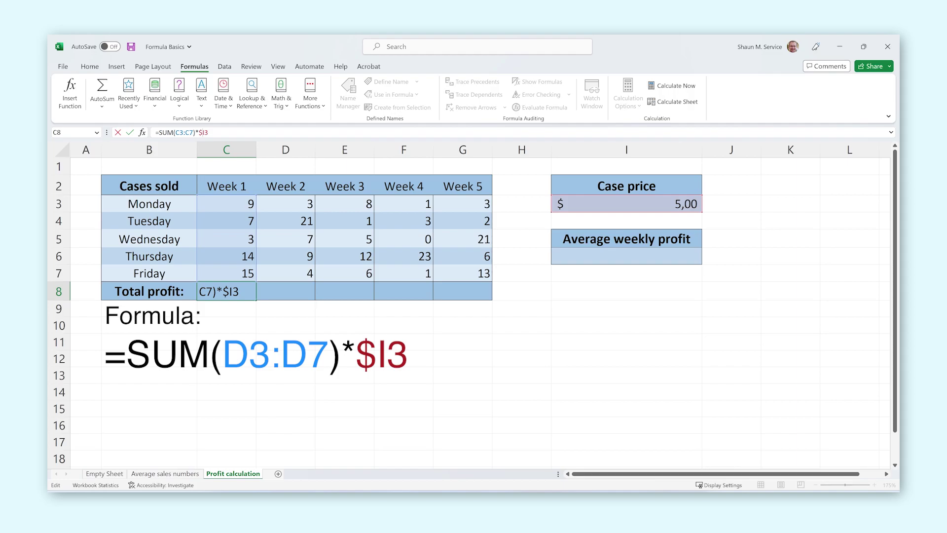
{"action": "key", "text": "Return"}
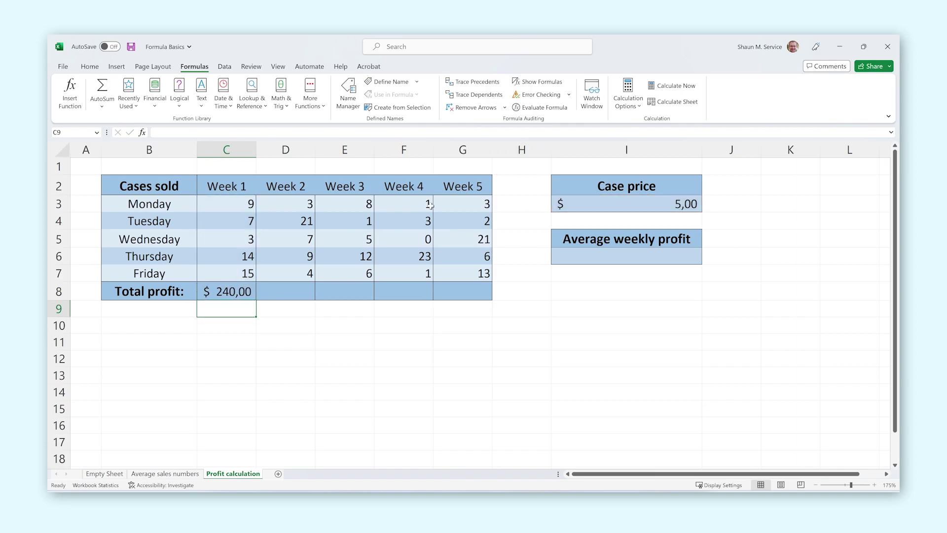
{"action": "left_click", "coordinate": [249, 296]}
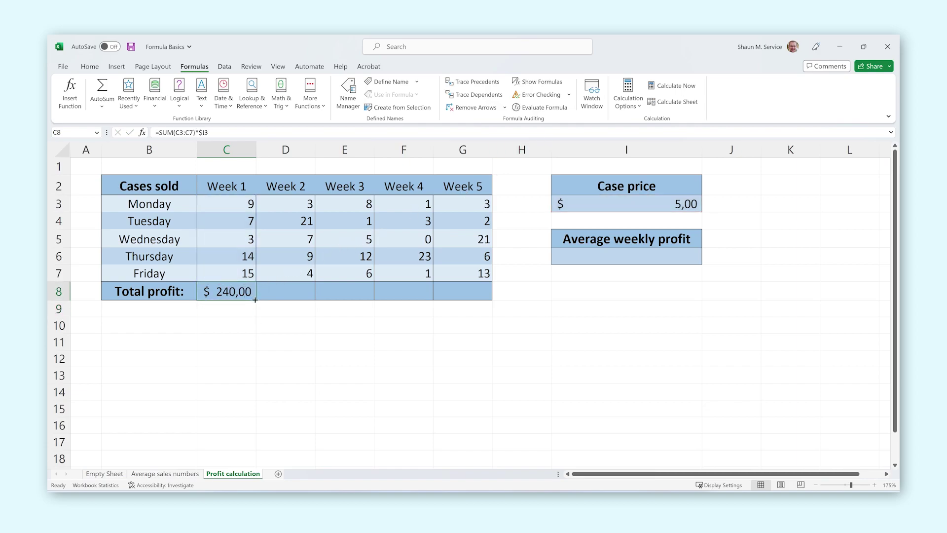
{"action": "left_click_drag", "start_coordinate": [258, 301], "coordinate": [479, 297]}
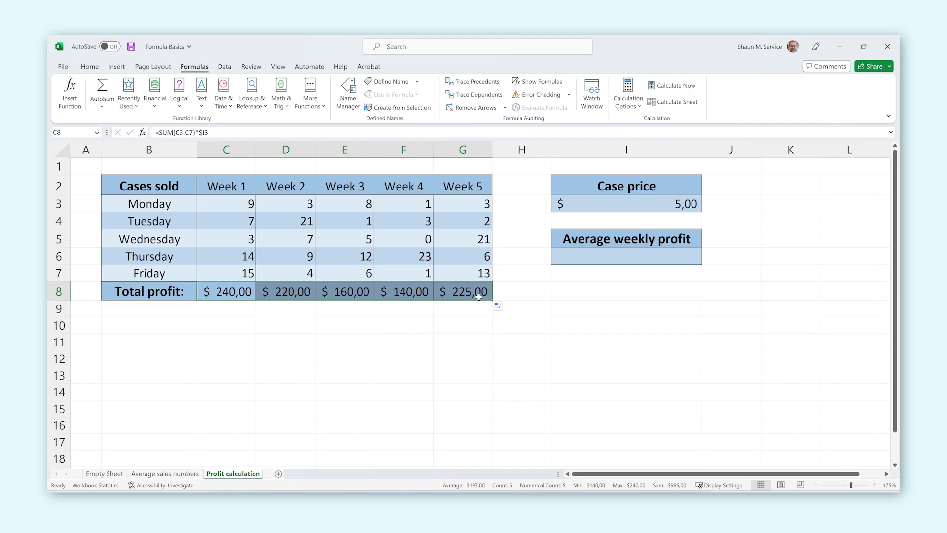
{"action": "left_click", "coordinate": [478, 308]}
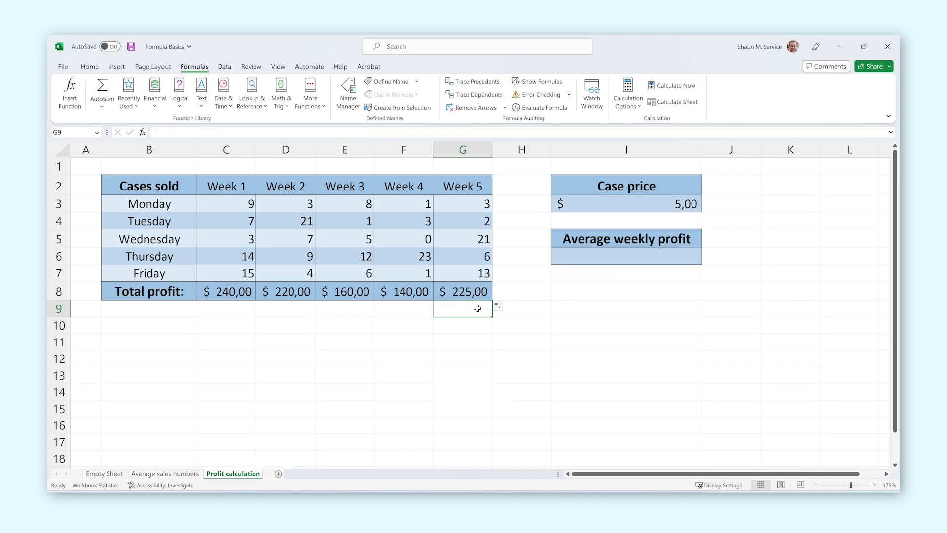
{"action": "left_click", "coordinate": [604, 258]}
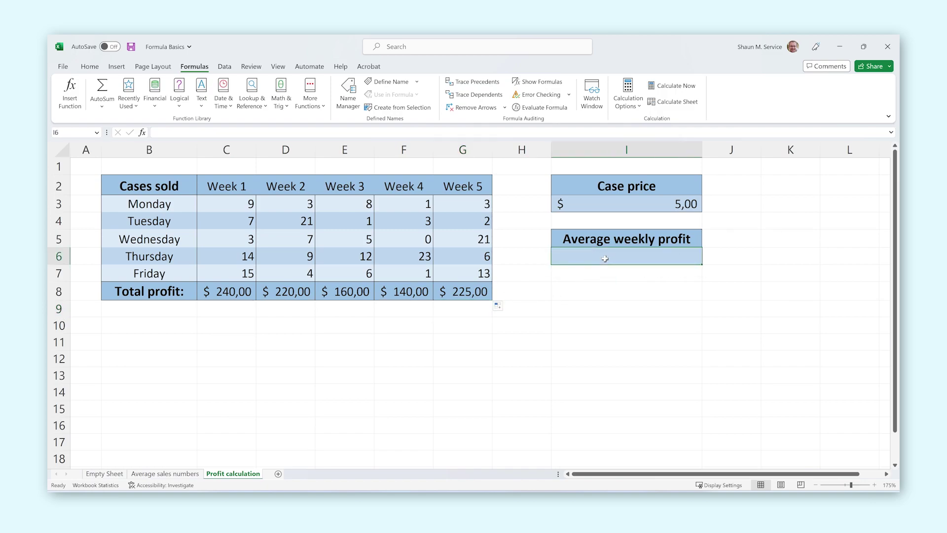
Step: Enter =AVERAGE(C8:G8) in I6 to show the $197,00 average weekly profit
{"action": "key", "text": "F2"}
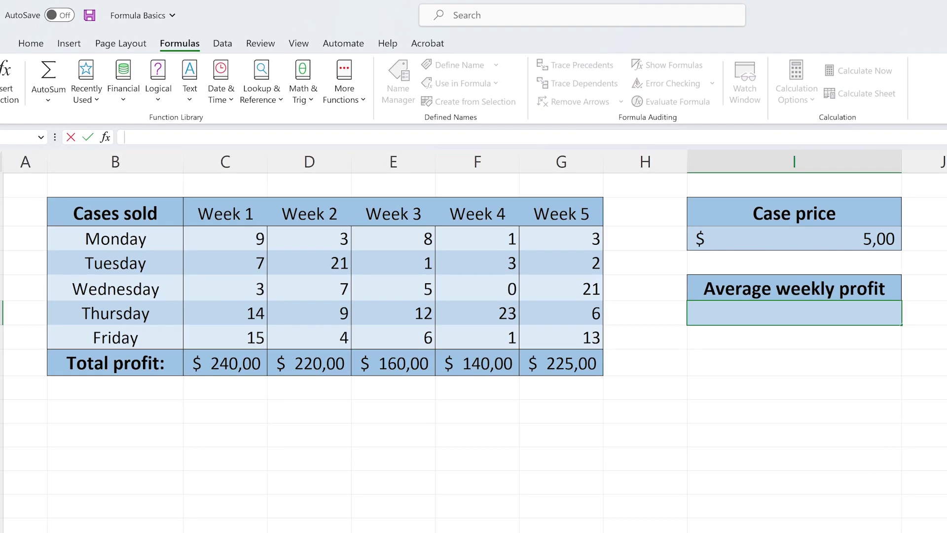
{"action": "type", "text": "=AVERAGE"}
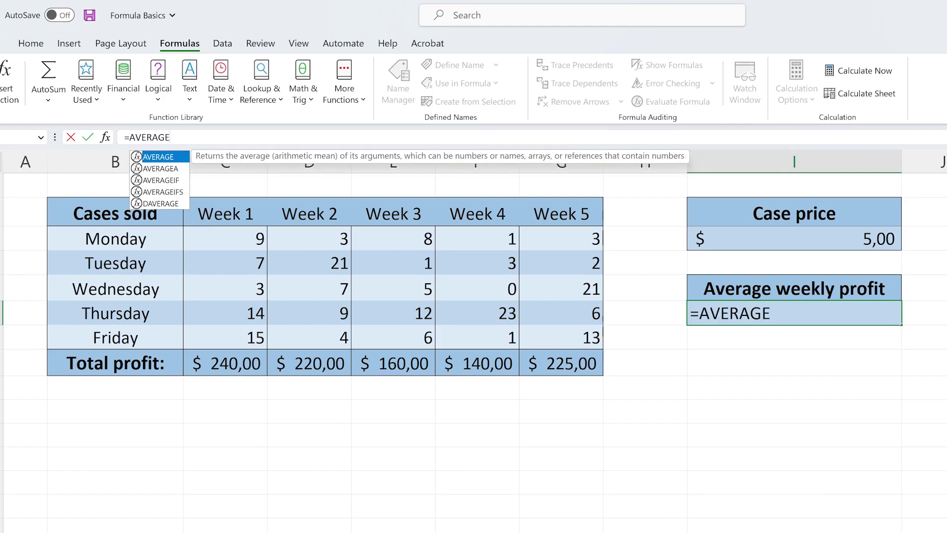
{"action": "type", "text": "("}
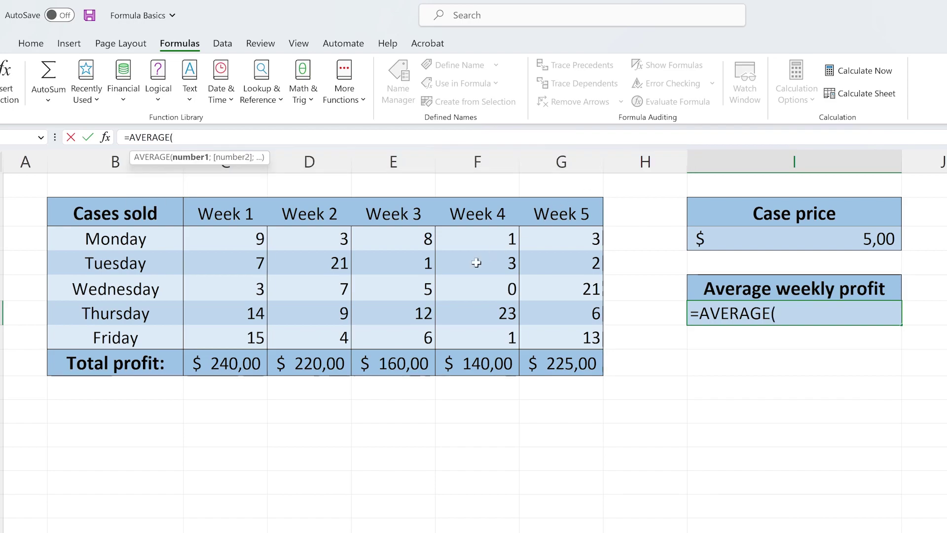
{"action": "left_click_drag", "start_coordinate": [257, 367], "coordinate": [556, 365]}
{"action": "type", "text": ")"}
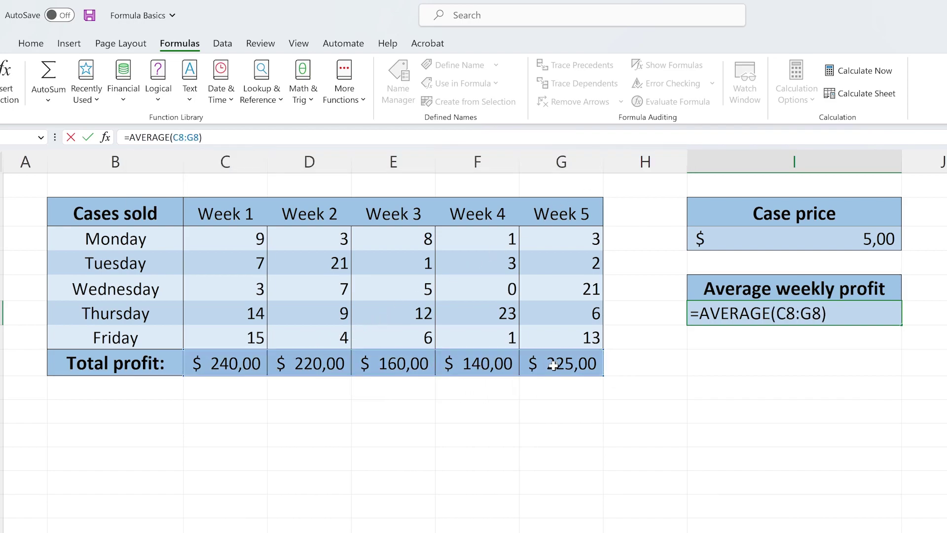
{"action": "key", "text": "Return"}
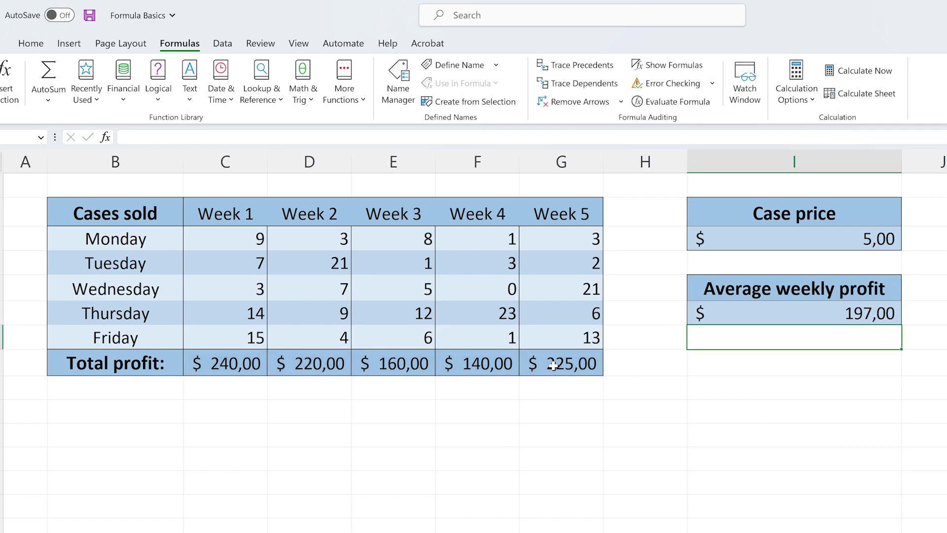